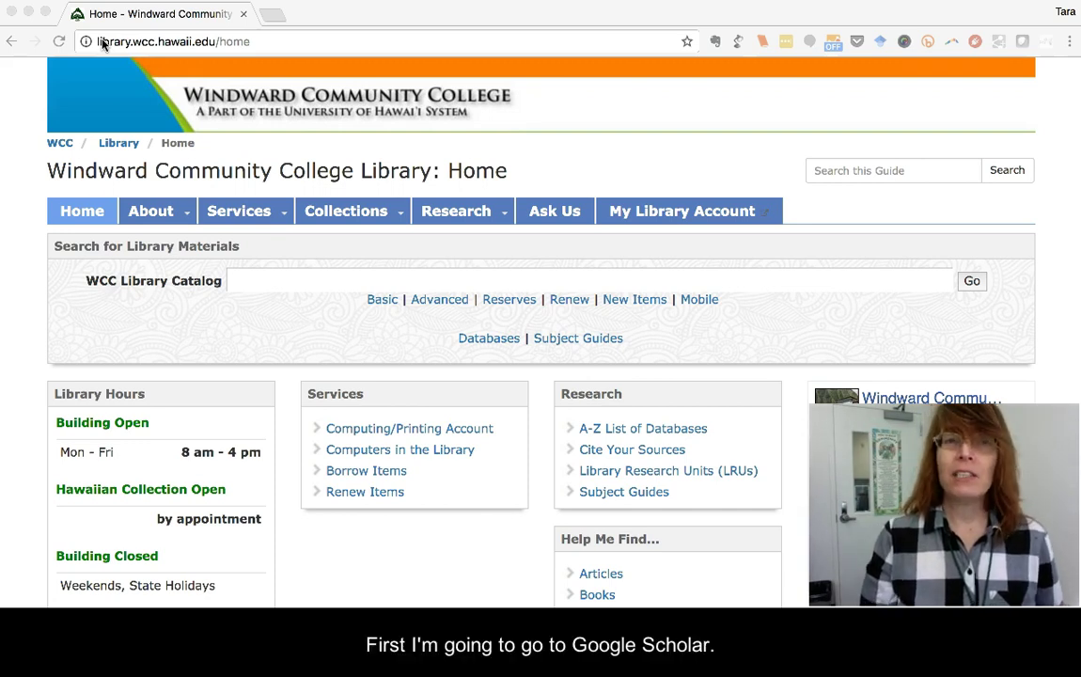
Load scholar.google.com from the Windward Community College Library page in Chrome.
{"action": "left_click", "coordinate": [106, 42]}
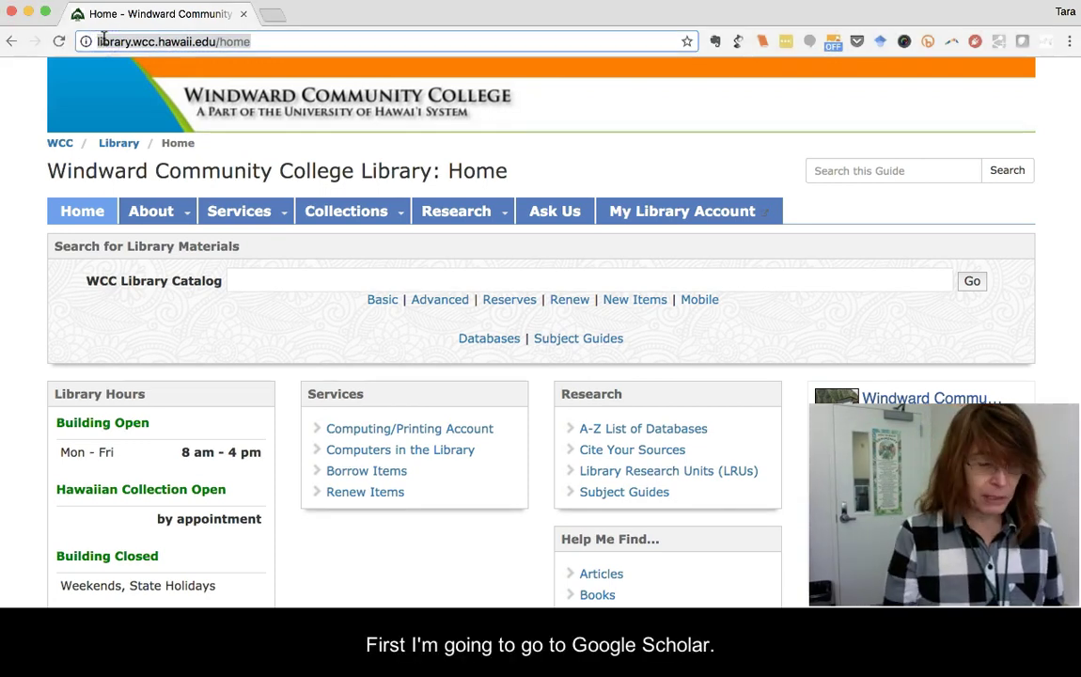
{"action": "type", "text": "scho"}
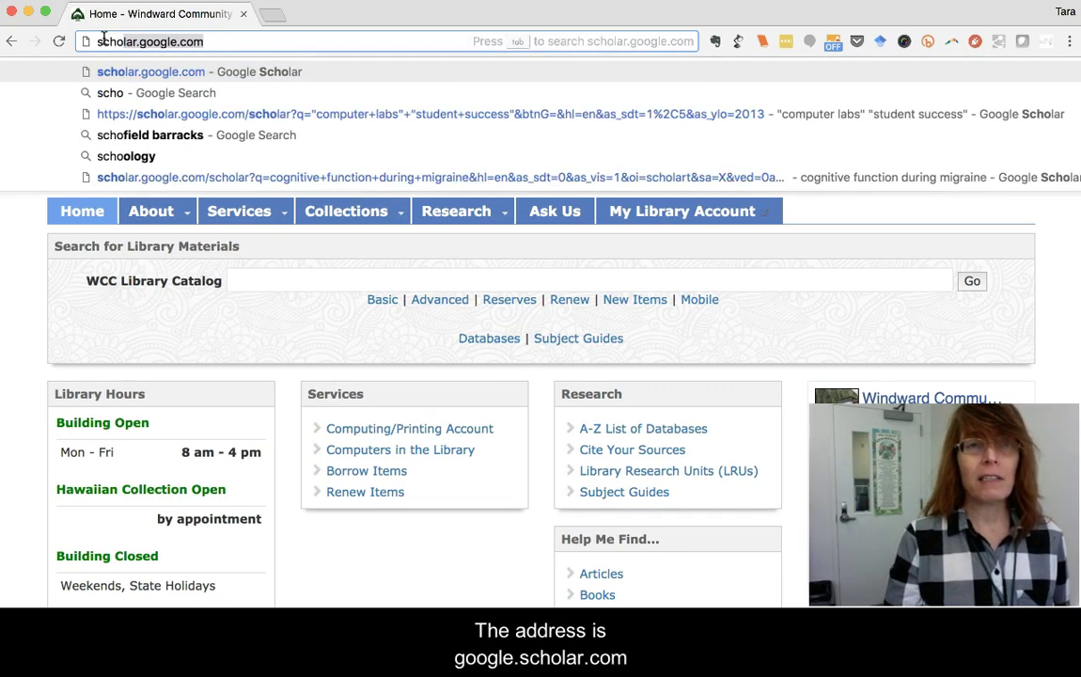
{"action": "type", "text": "lar.google.com"}
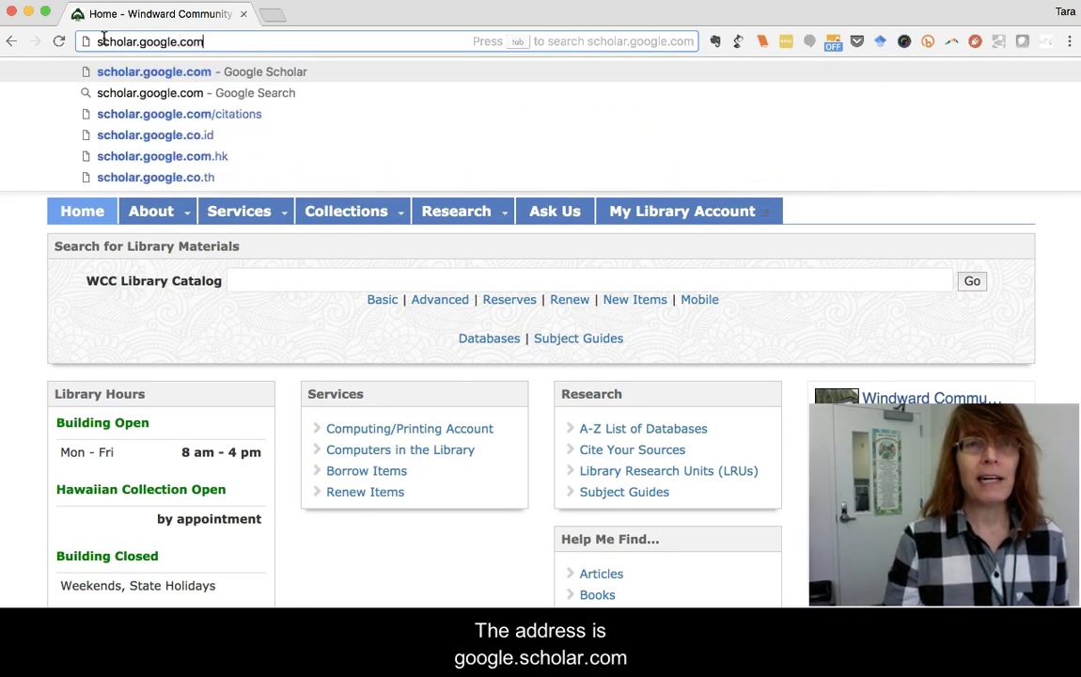
{"action": "key", "text": "Return"}
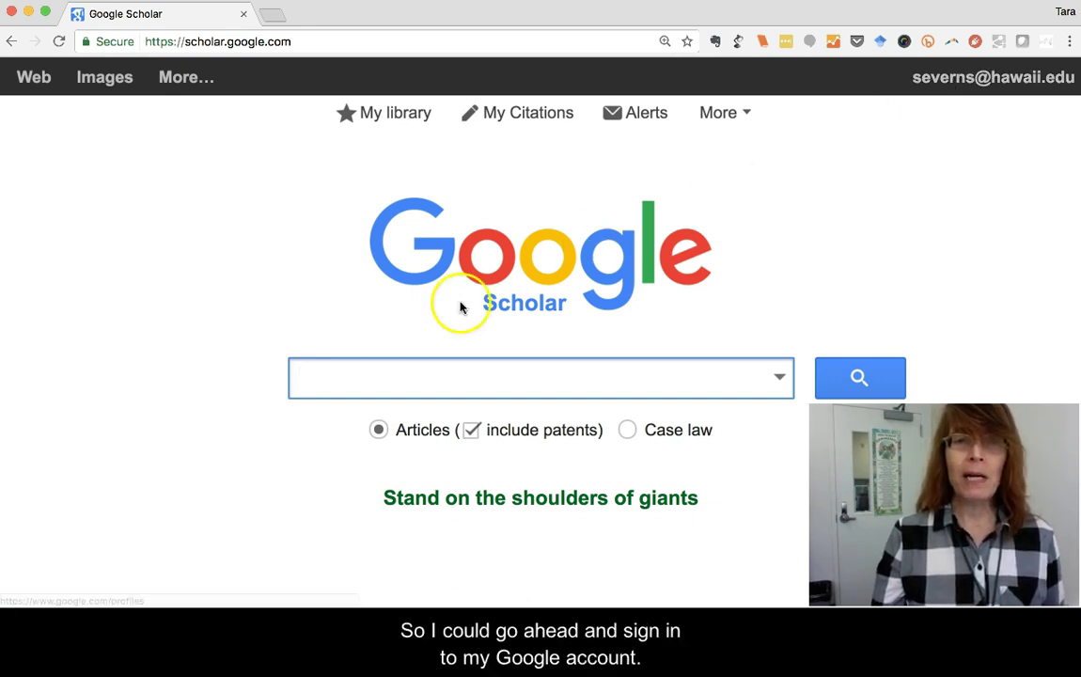
Open Scholar Settings from the More menu on the Scholar home page.
{"action": "left_click", "coordinate": [745, 115]}
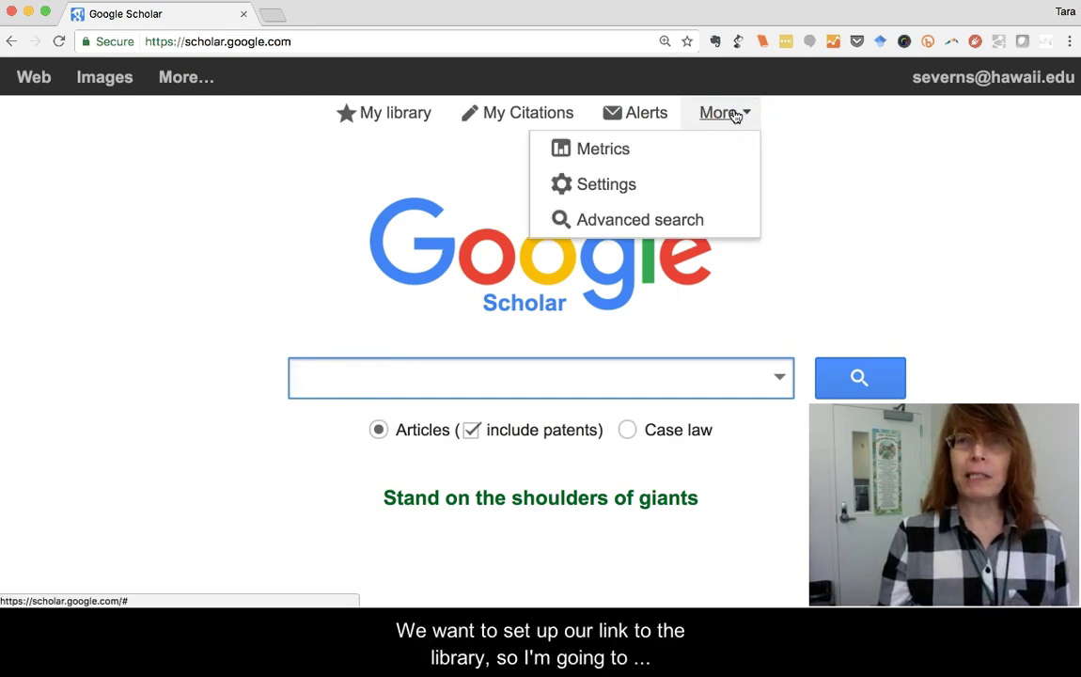
{"action": "left_click", "coordinate": [572, 184]}
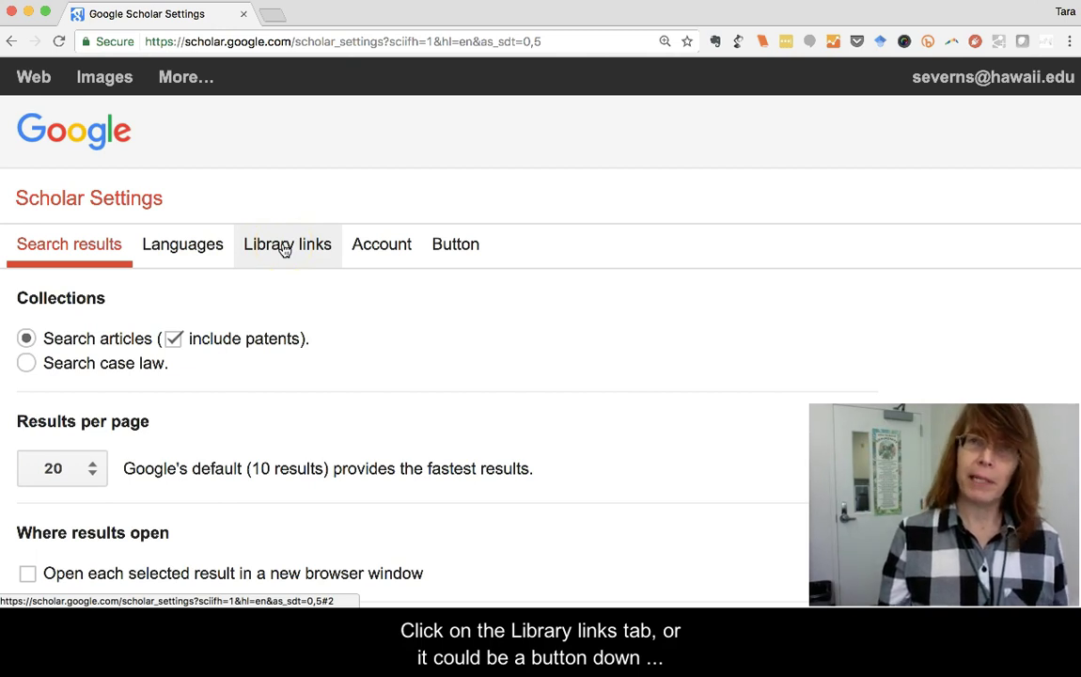
Search the Library links settings for 'windward'.
{"action": "left_click", "coordinate": [284, 246]}
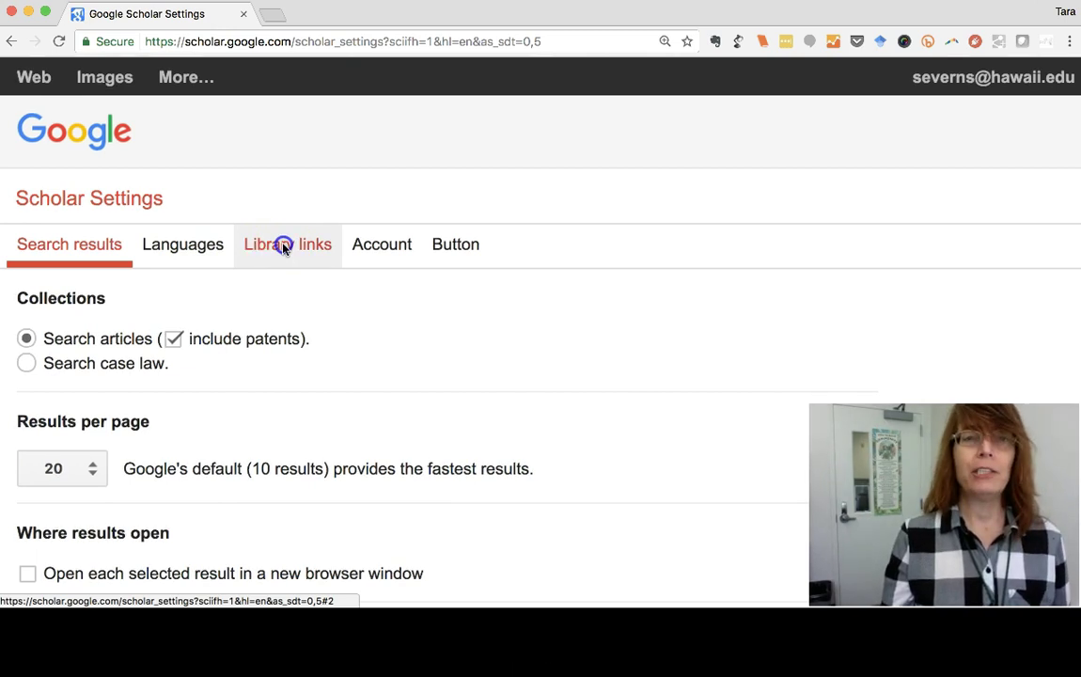
{"action": "left_click", "coordinate": [191, 333]}
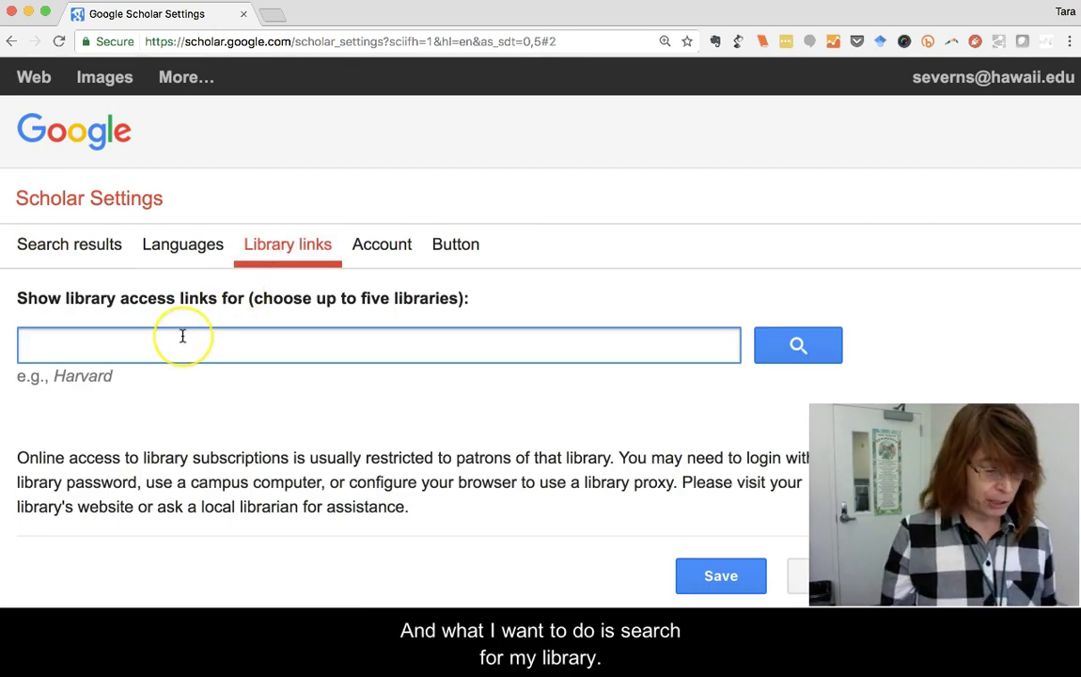
{"action": "type", "text": "wi"}
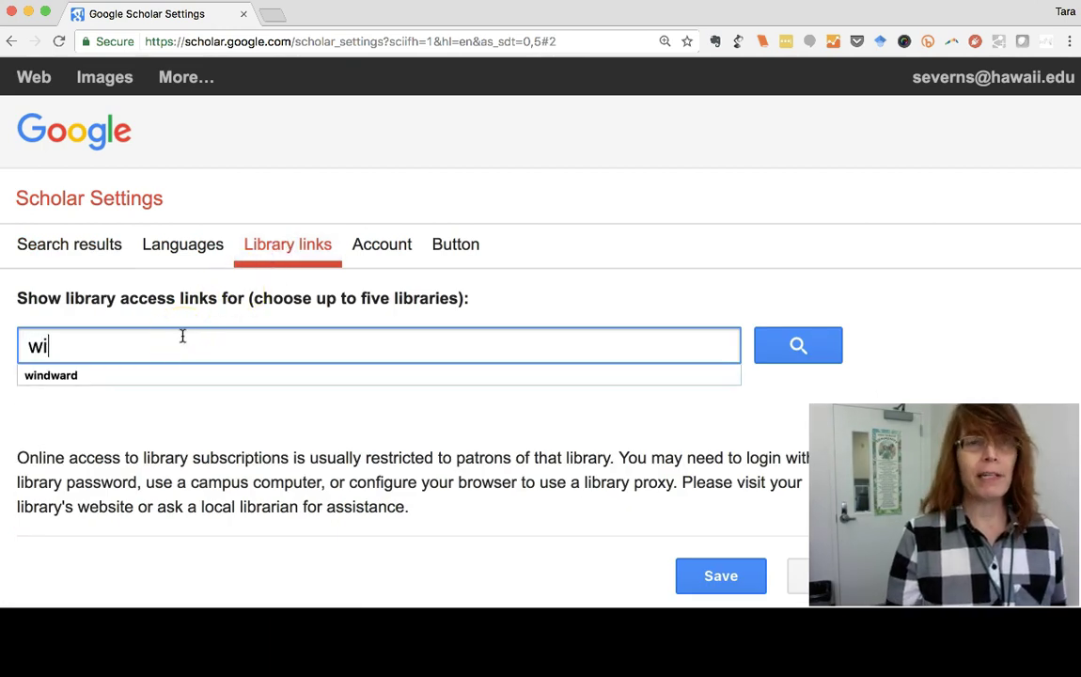
{"action": "type", "text": "ndward"}
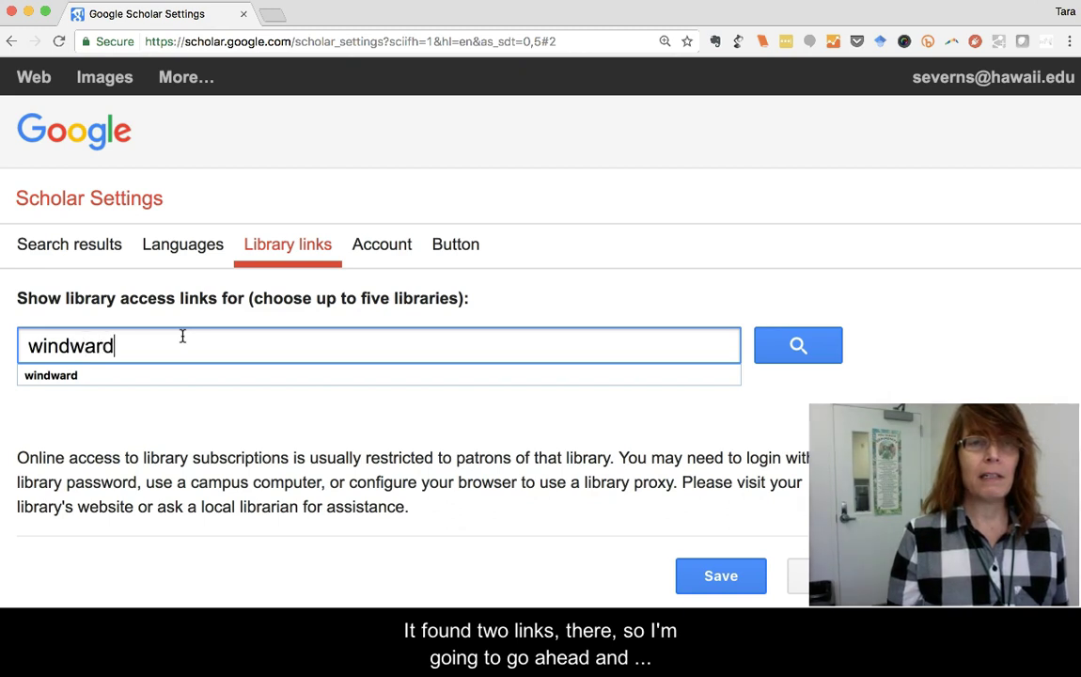
{"action": "key", "text": "Return"}
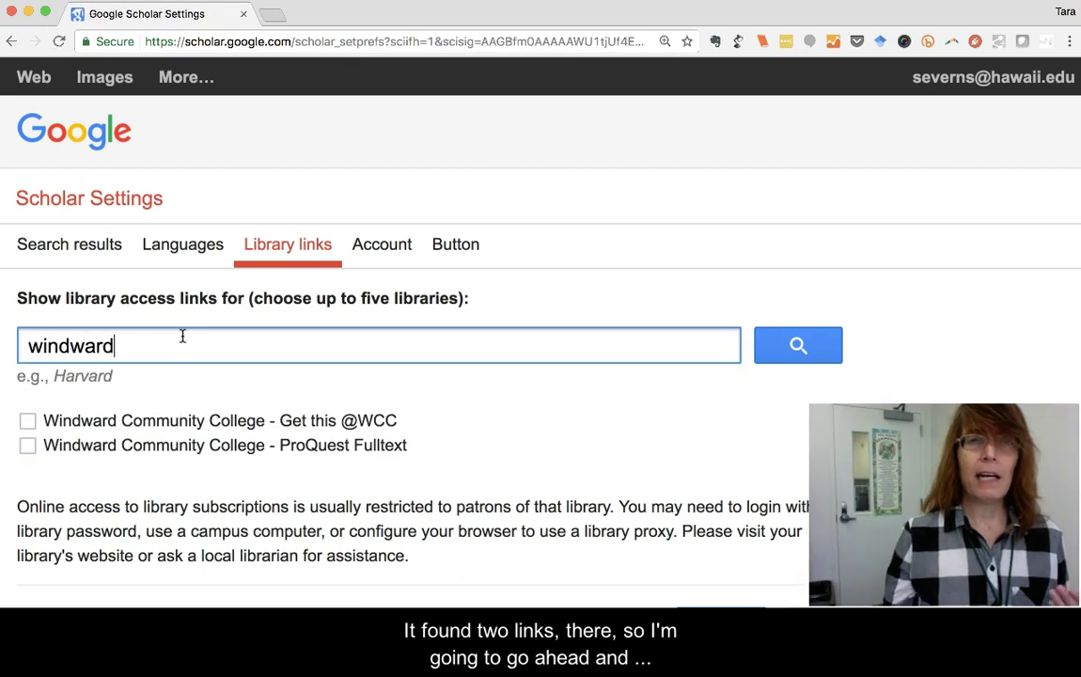
{"action": "left_click", "coordinate": [27, 420]}
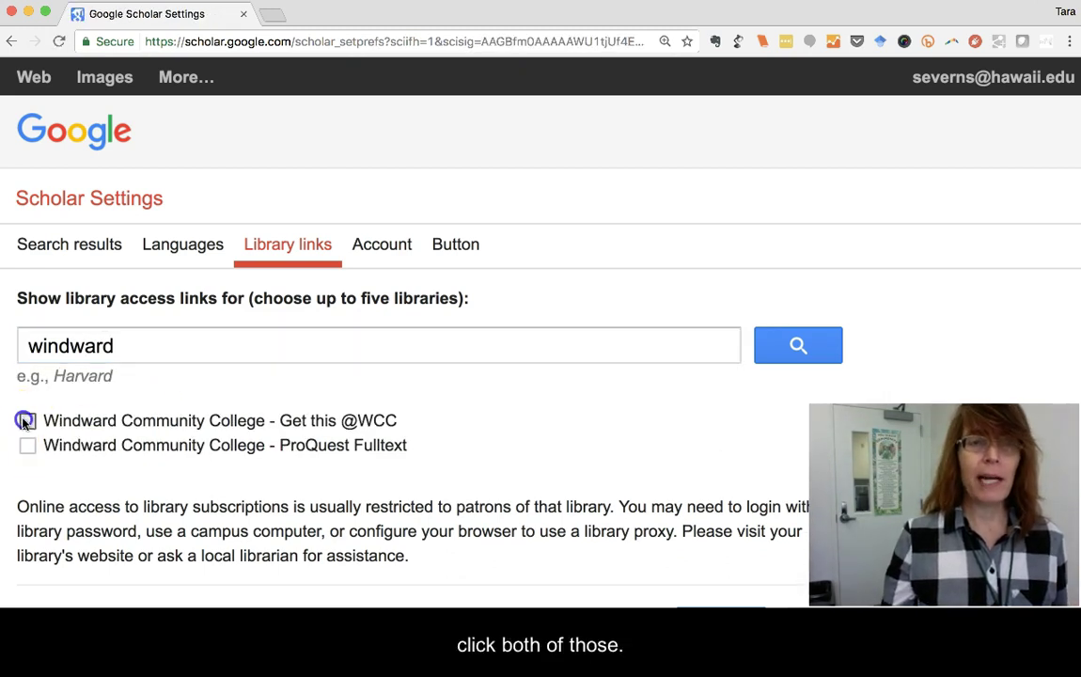
{"action": "left_click", "coordinate": [26, 445]}
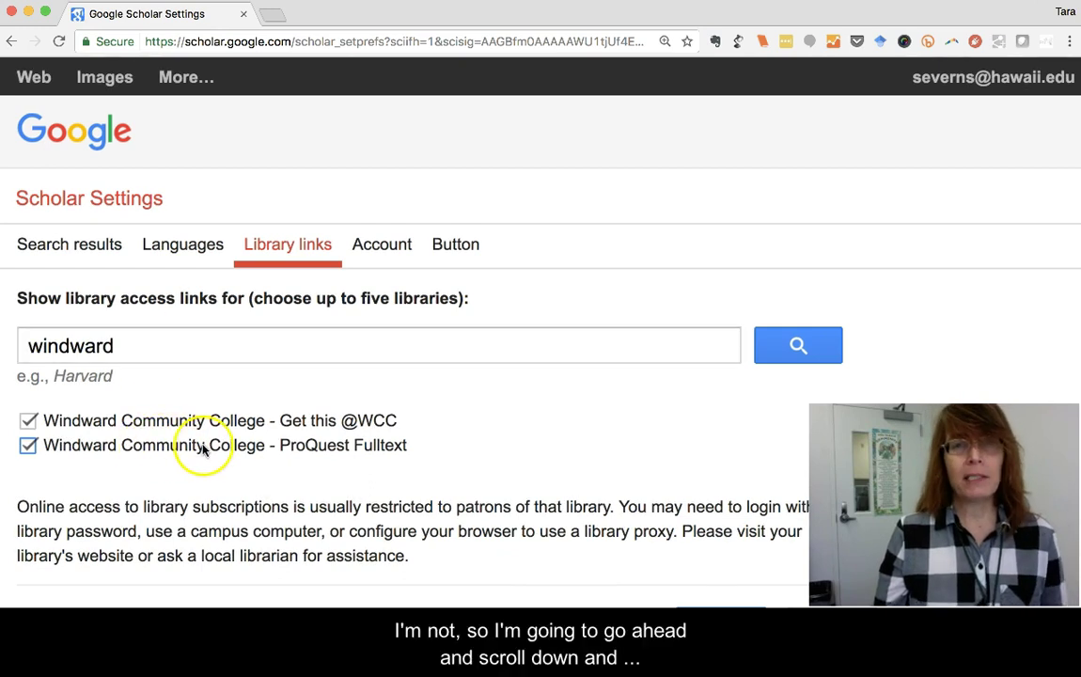
{"action": "scroll", "coordinate": [355, 449], "scroll_direction": "down", "scroll_amount": 5}
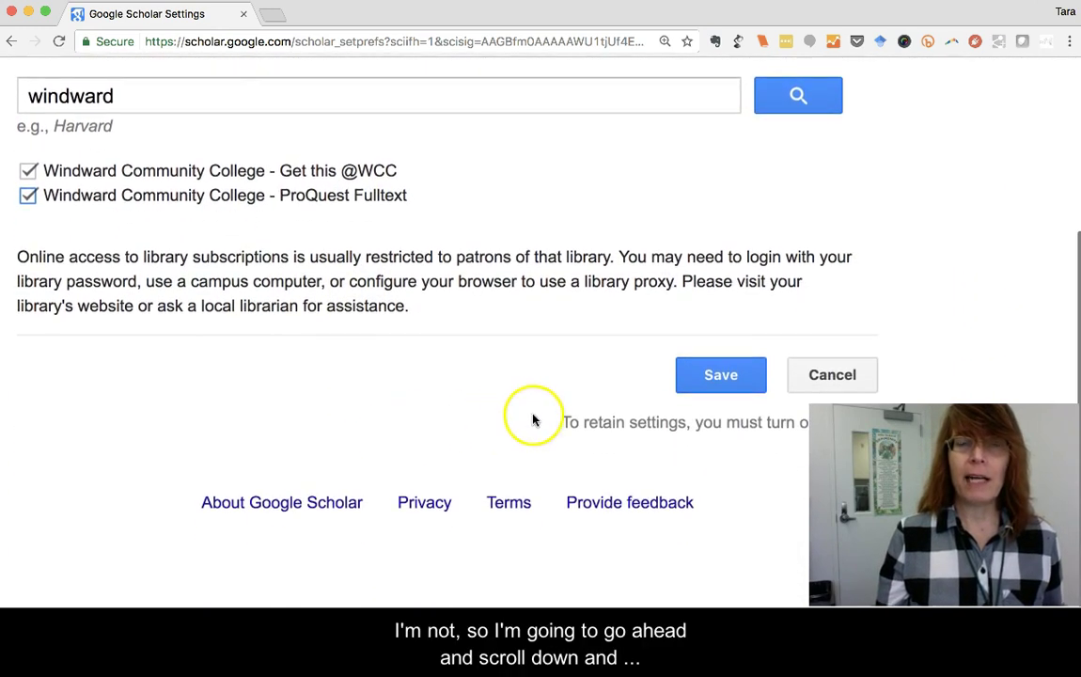
{"action": "left_click", "coordinate": [714, 380]}
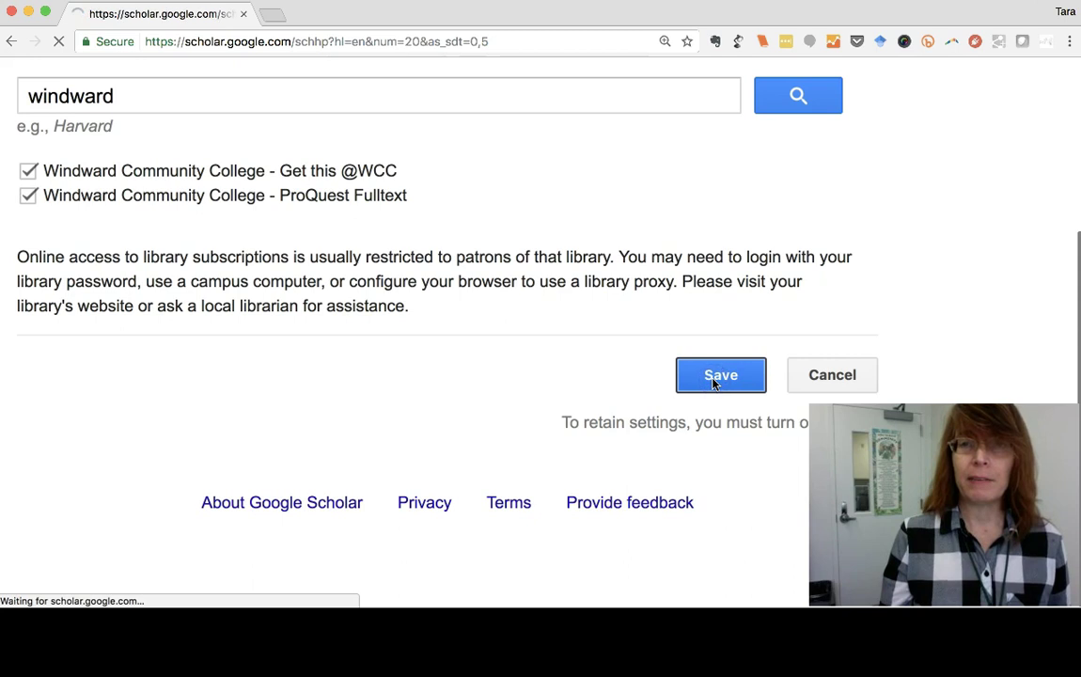
{"action": "left_click", "coordinate": [311, 379]}
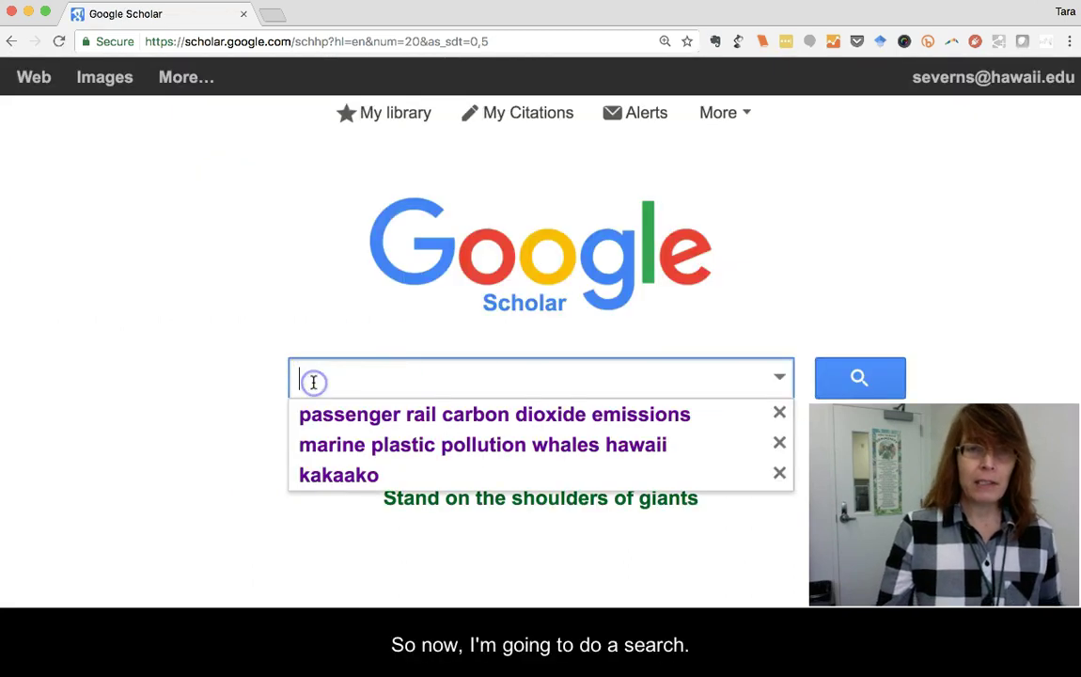
{"action": "left_click", "coordinate": [328, 417]}
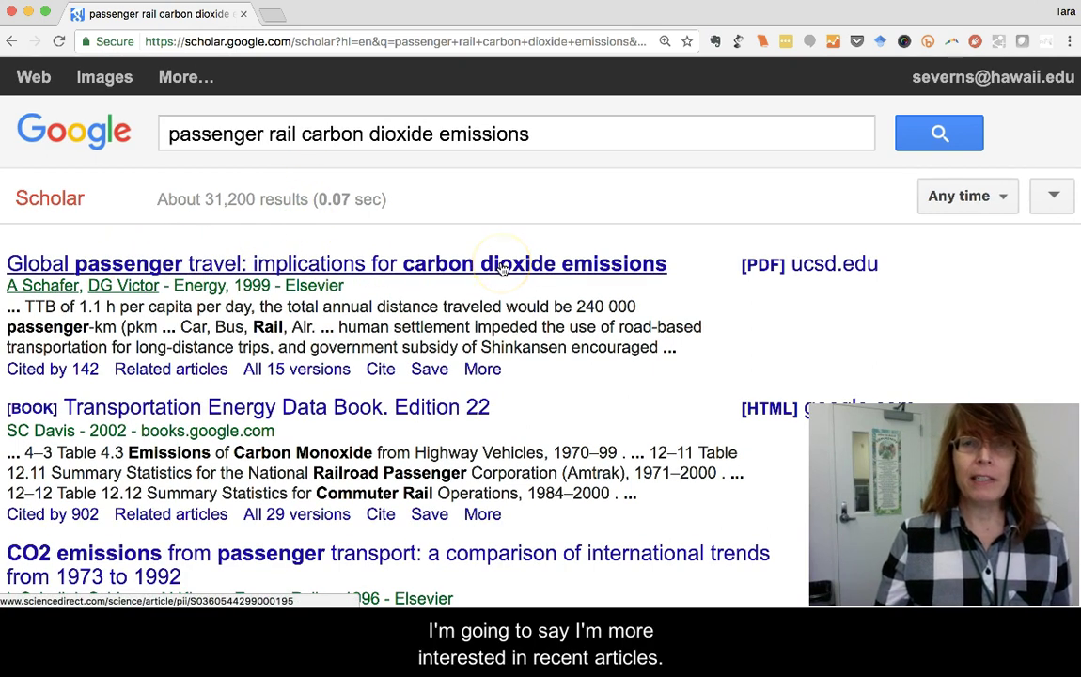
{"action": "left_click", "coordinate": [483, 369]}
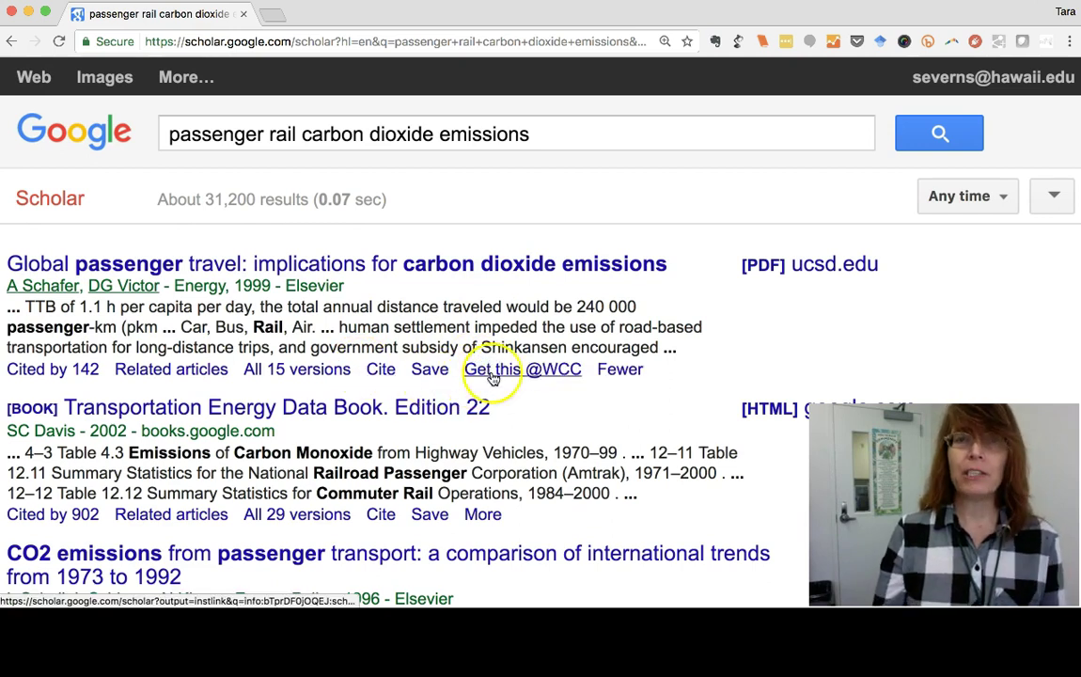
{"action": "left_click", "coordinate": [554, 373]}
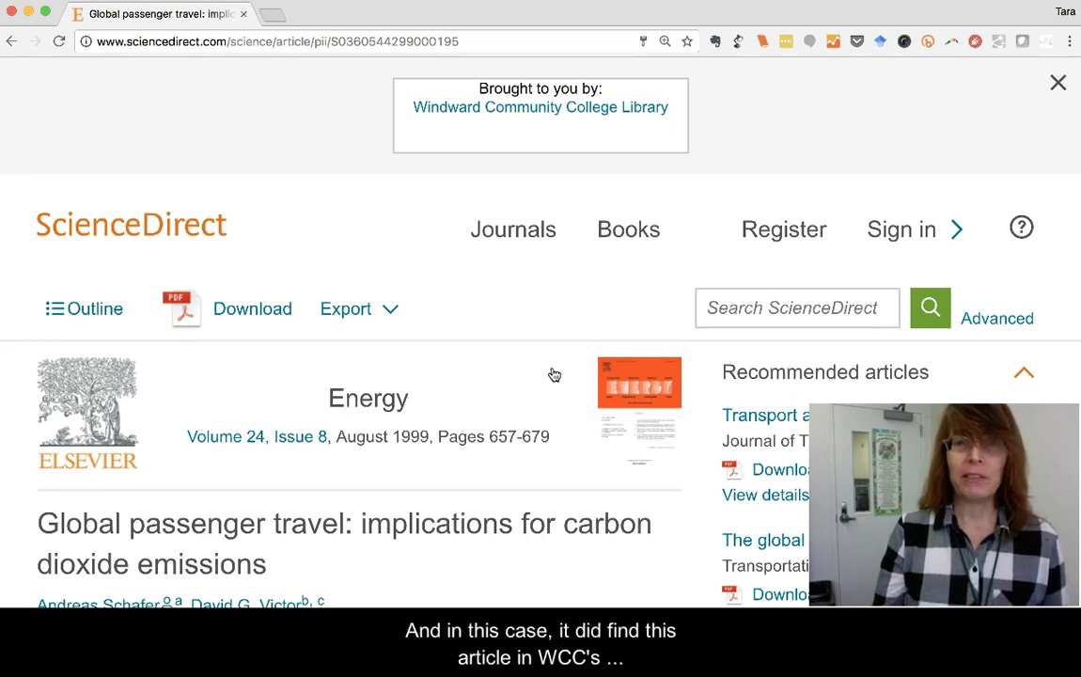
{"action": "scroll", "coordinate": [553, 374], "scroll_direction": "down", "scroll_amount": 3}
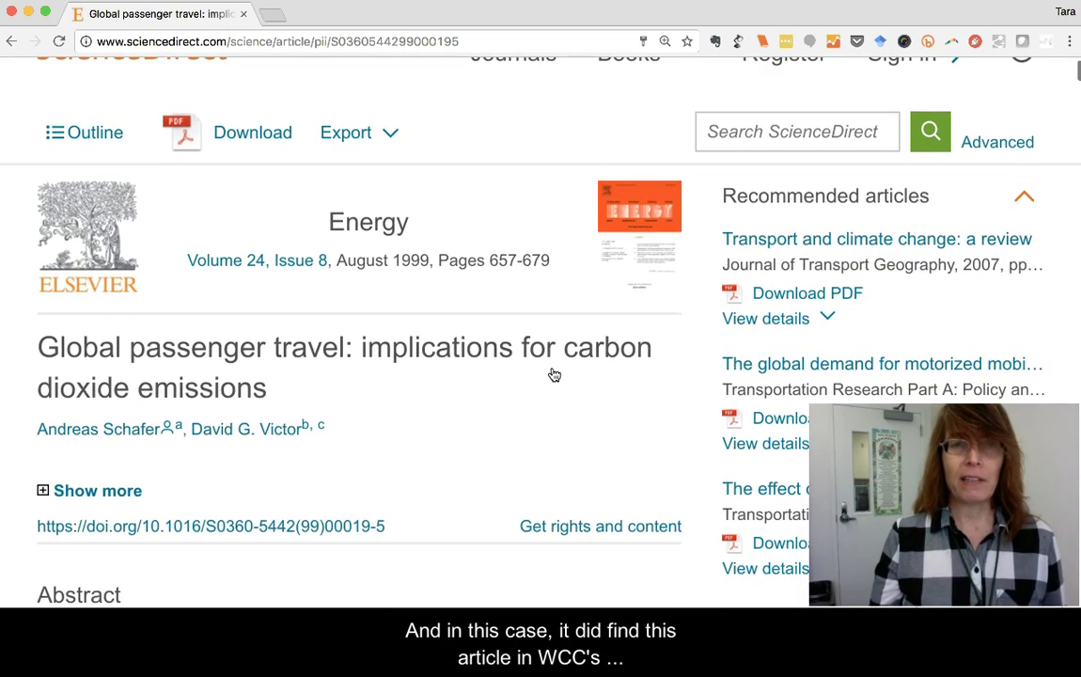
{"action": "scroll", "coordinate": [552, 374], "scroll_direction": "up", "scroll_amount": 3}
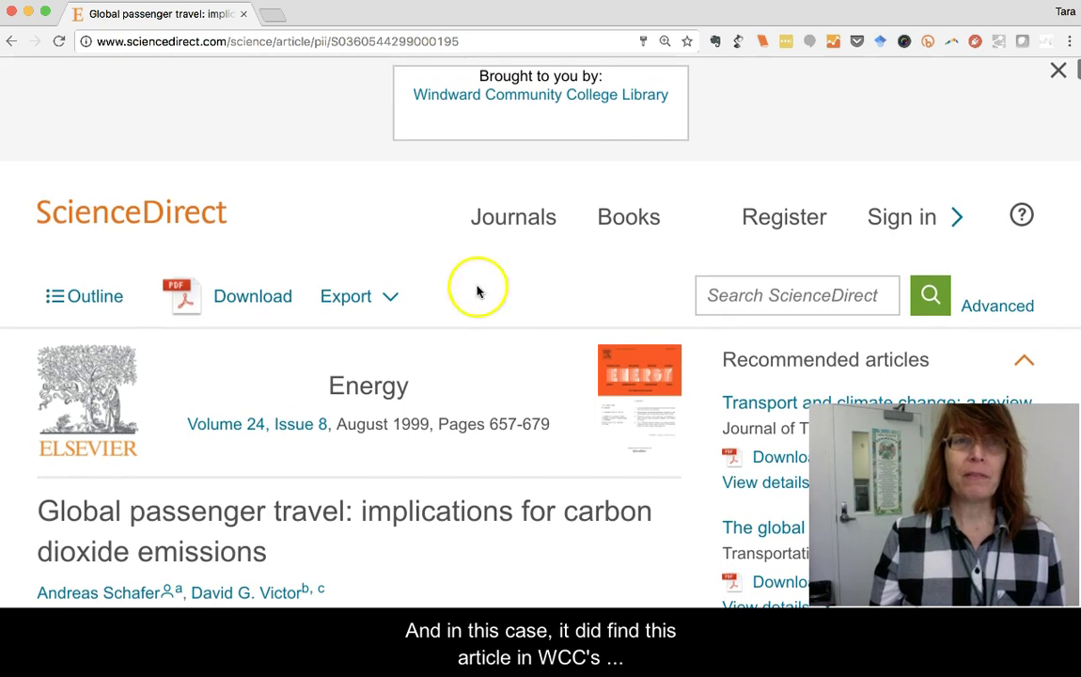
{"action": "left_click", "coordinate": [11, 42]}
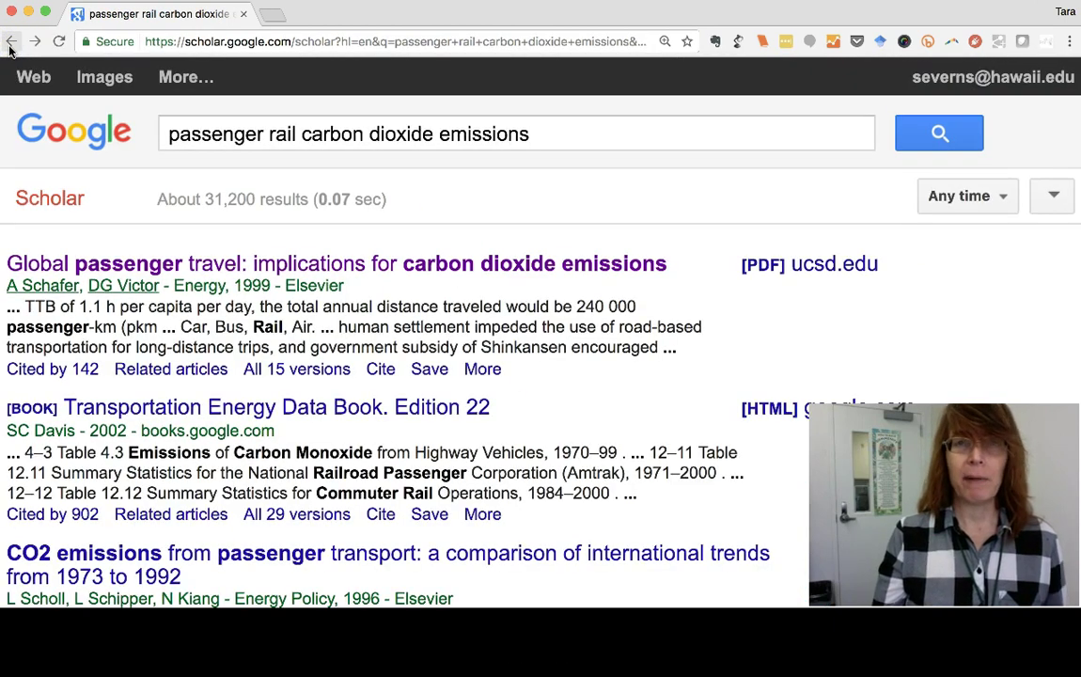
{"action": "scroll", "coordinate": [155, 237], "scroll_direction": "down", "scroll_amount": 5}
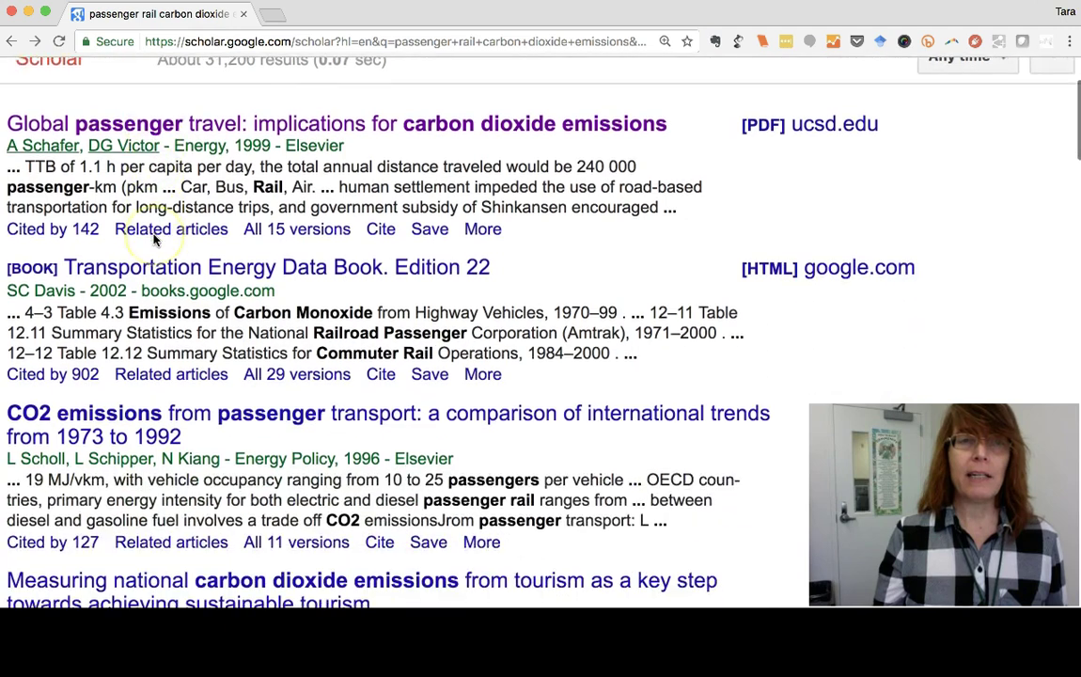
{"action": "scroll", "coordinate": [155, 238], "scroll_direction": "down", "scroll_amount": 3}
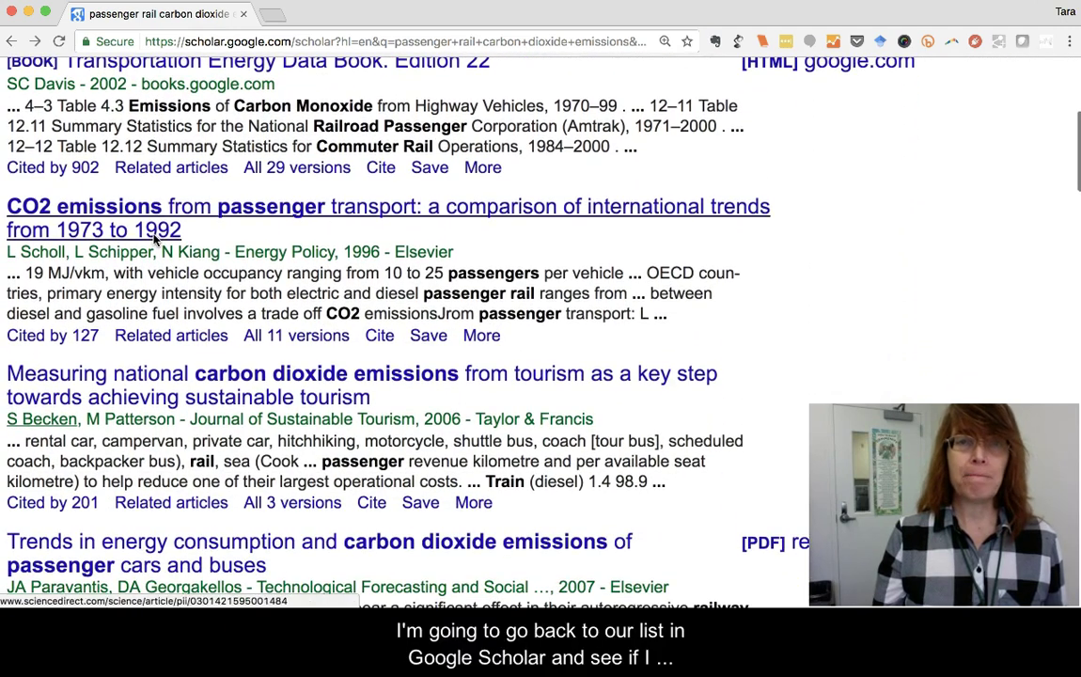
{"action": "scroll", "coordinate": [156, 239], "scroll_direction": "down", "scroll_amount": 4}
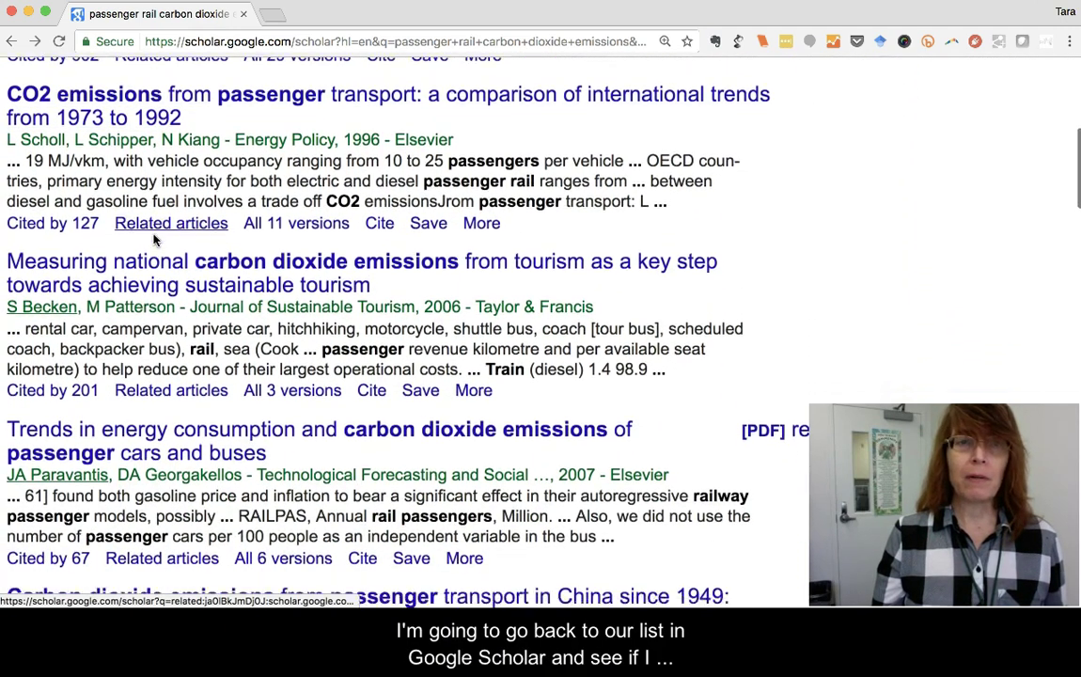
{"action": "left_click", "coordinate": [268, 224]}
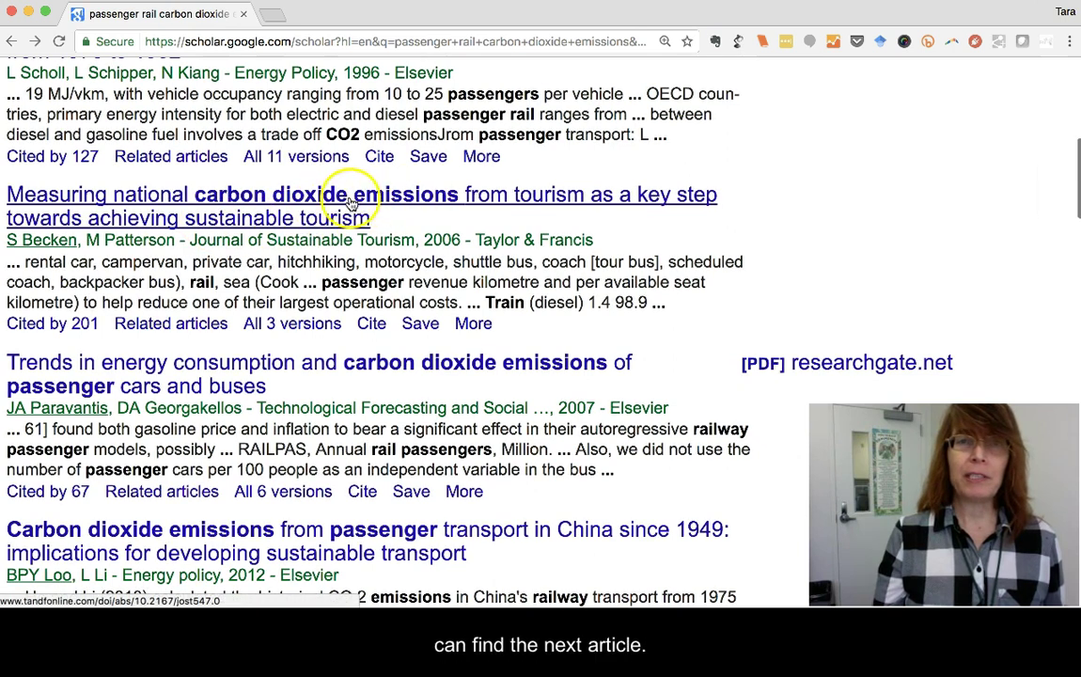
{"action": "left_click", "coordinate": [473, 323]}
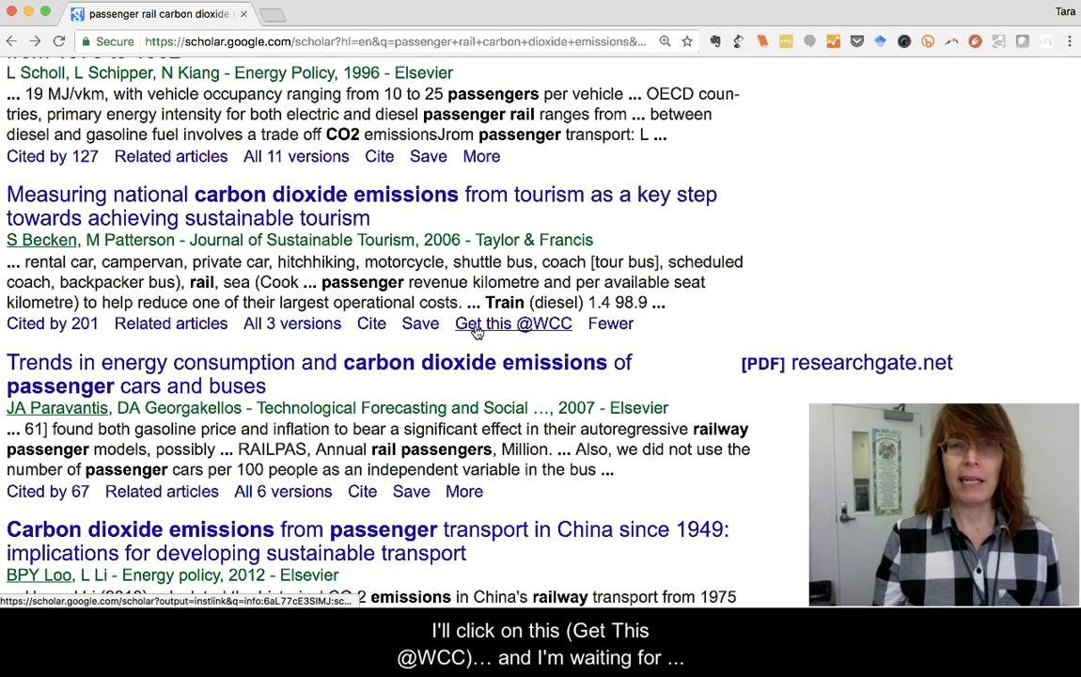
{"action": "left_click", "coordinate": [475, 327]}
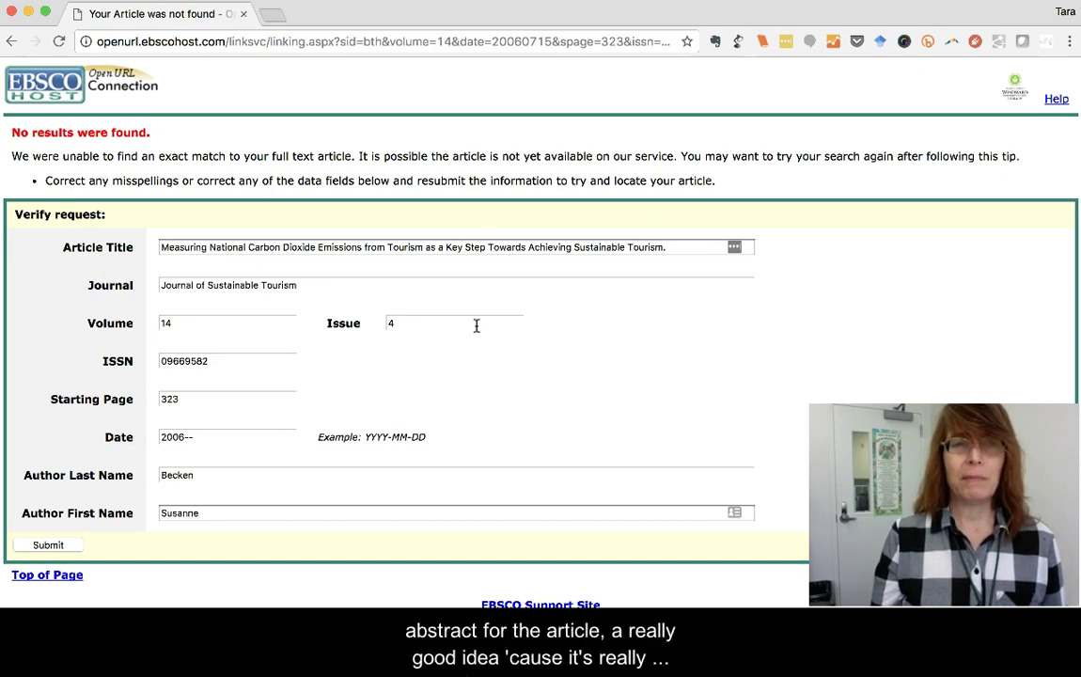
{"action": "scroll", "coordinate": [476, 325], "scroll_direction": "down", "scroll_amount": 1}
{"action": "left_click", "coordinate": [11, 41]}
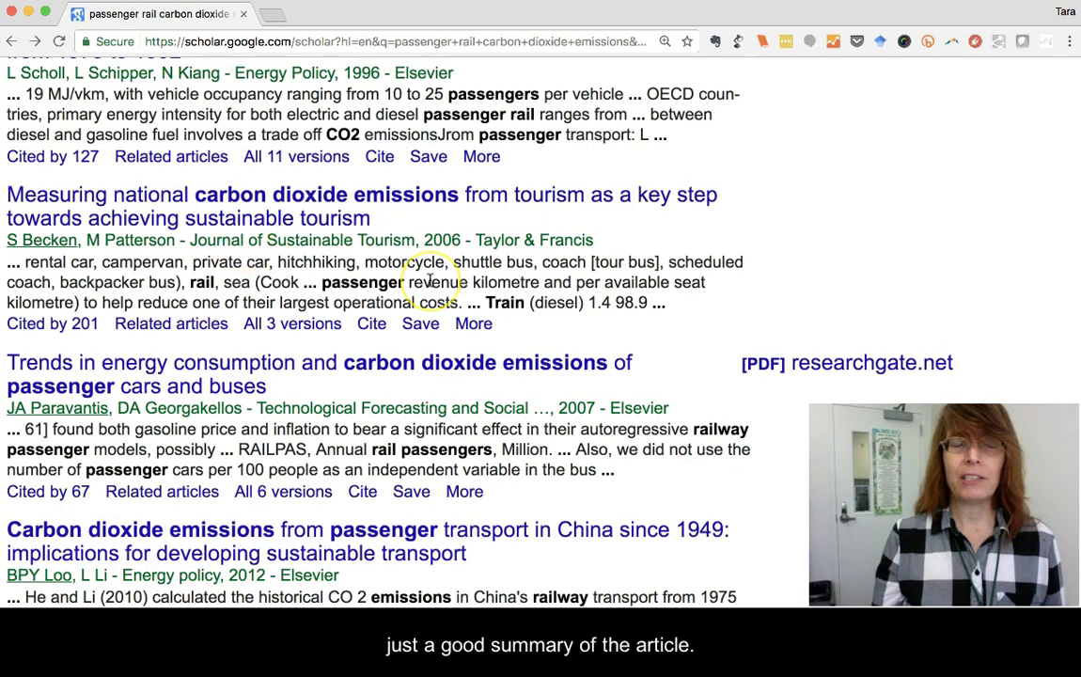
Limit the passenger rail search results to papers since 2016.
{"action": "scroll", "coordinate": [430, 280], "scroll_direction": "down", "scroll_amount": 8}
{"action": "scroll", "coordinate": [429, 280], "scroll_direction": "down", "scroll_amount": 3}
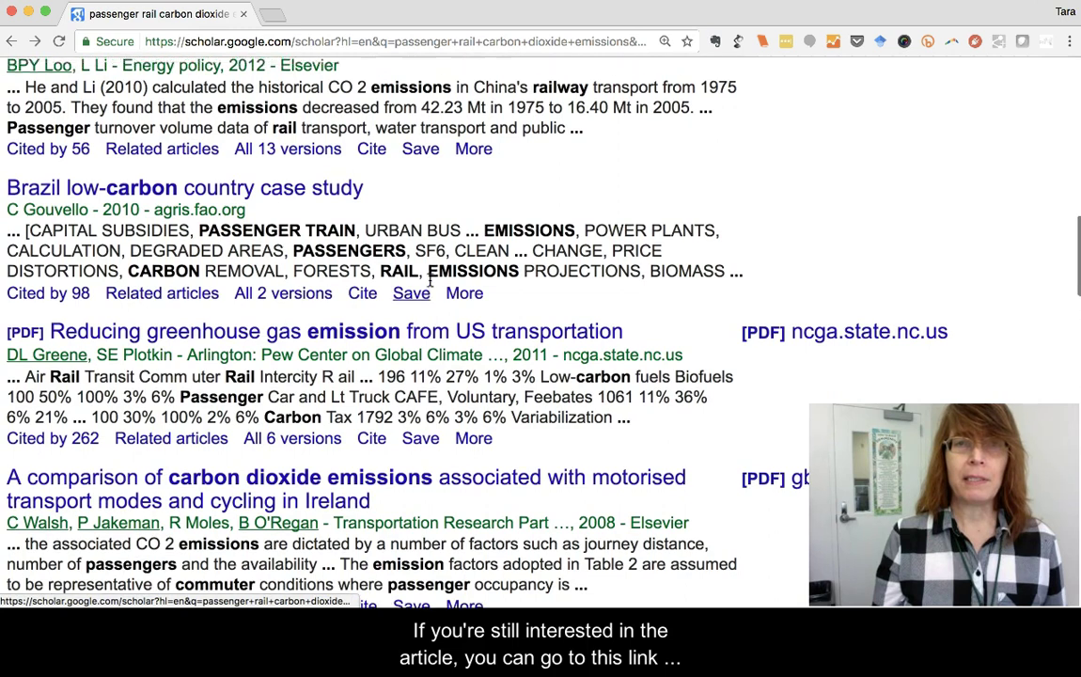
{"action": "scroll", "coordinate": [429, 280], "scroll_direction": "up", "scroll_amount": 12}
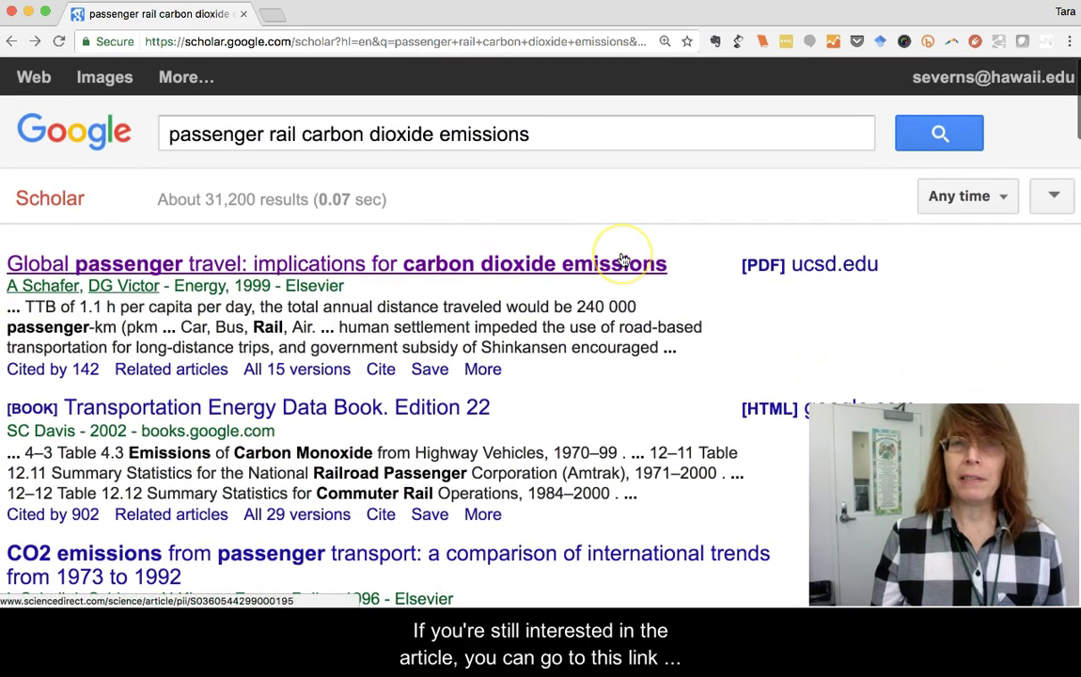
{"action": "left_click", "coordinate": [998, 202]}
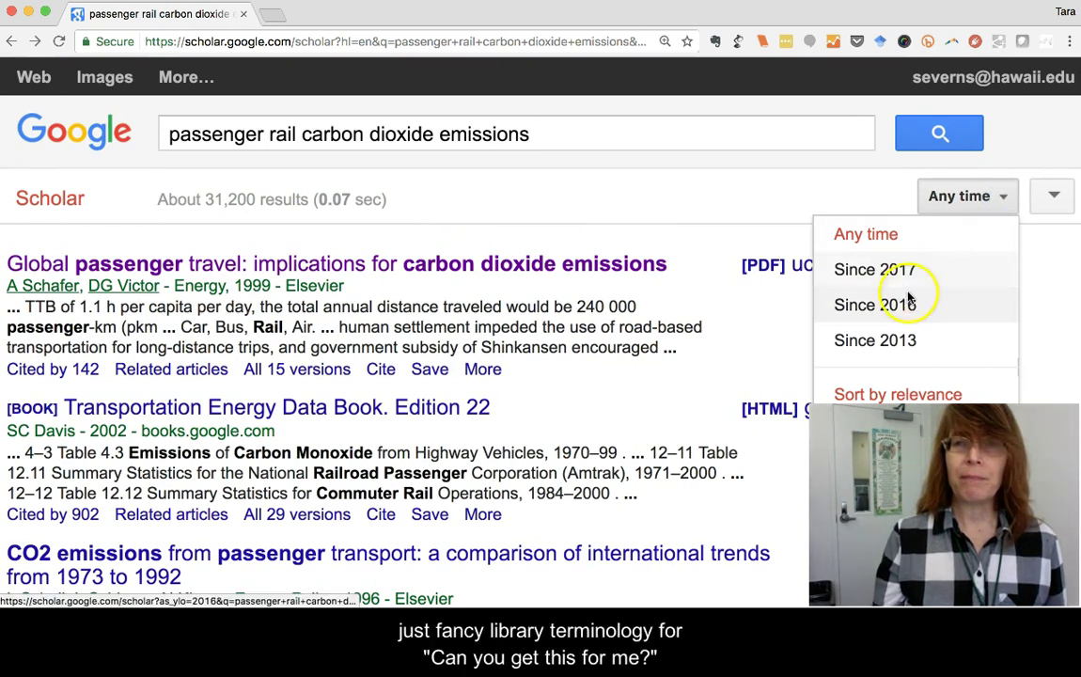
{"action": "left_click", "coordinate": [864, 309]}
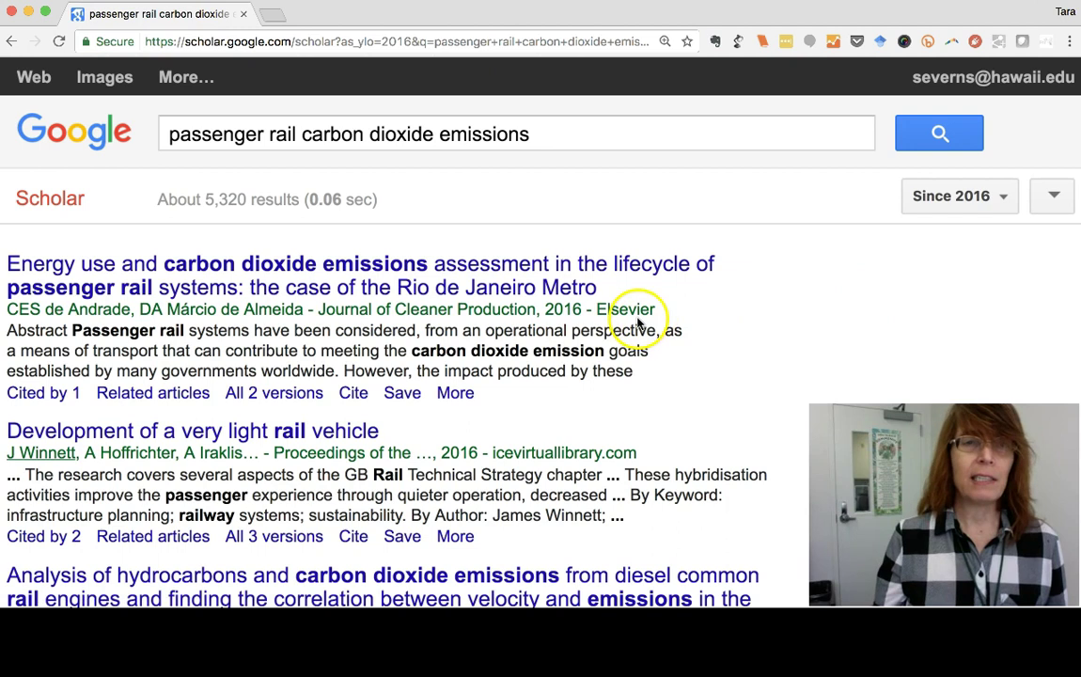
{"action": "scroll", "coordinate": [637, 311], "scroll_direction": "down", "scroll_amount": 1}
{"action": "scroll", "coordinate": [637, 311], "scroll_direction": "down", "scroll_amount": 2}
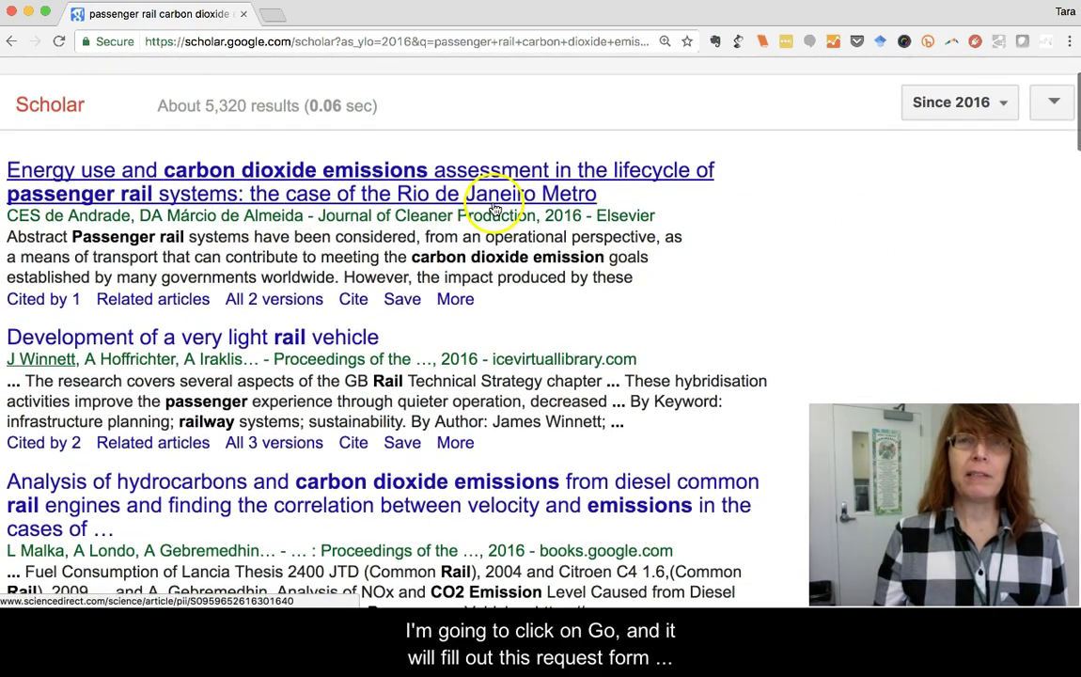
{"action": "left_click", "coordinate": [453, 299]}
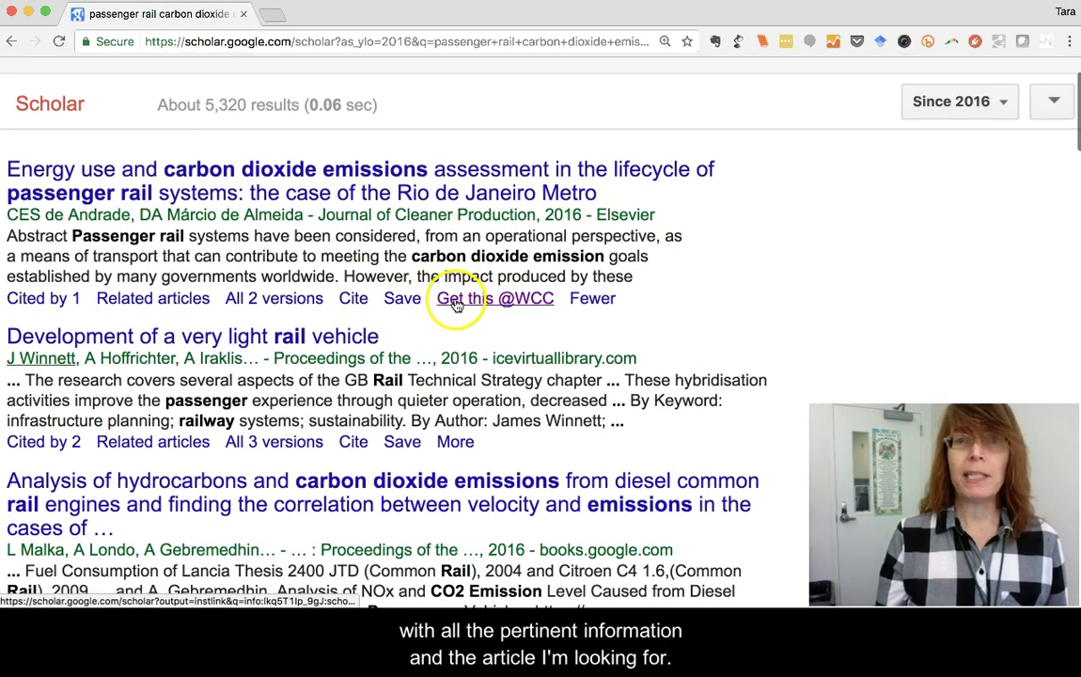
{"action": "left_click", "coordinate": [529, 300]}
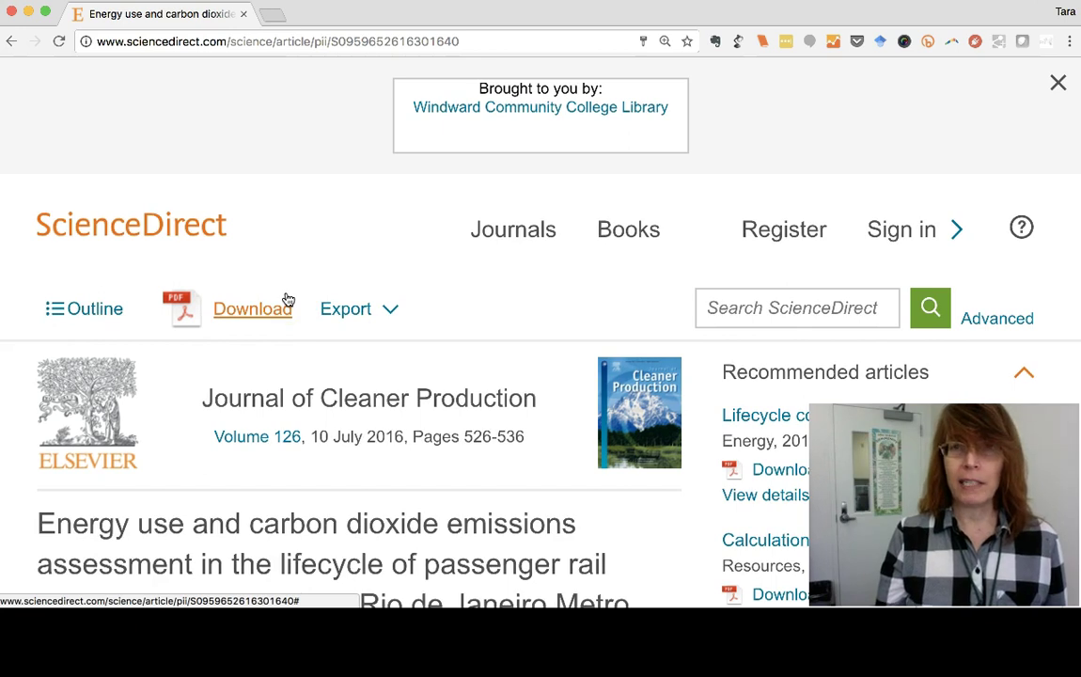
{"action": "left_click", "coordinate": [11, 43]}
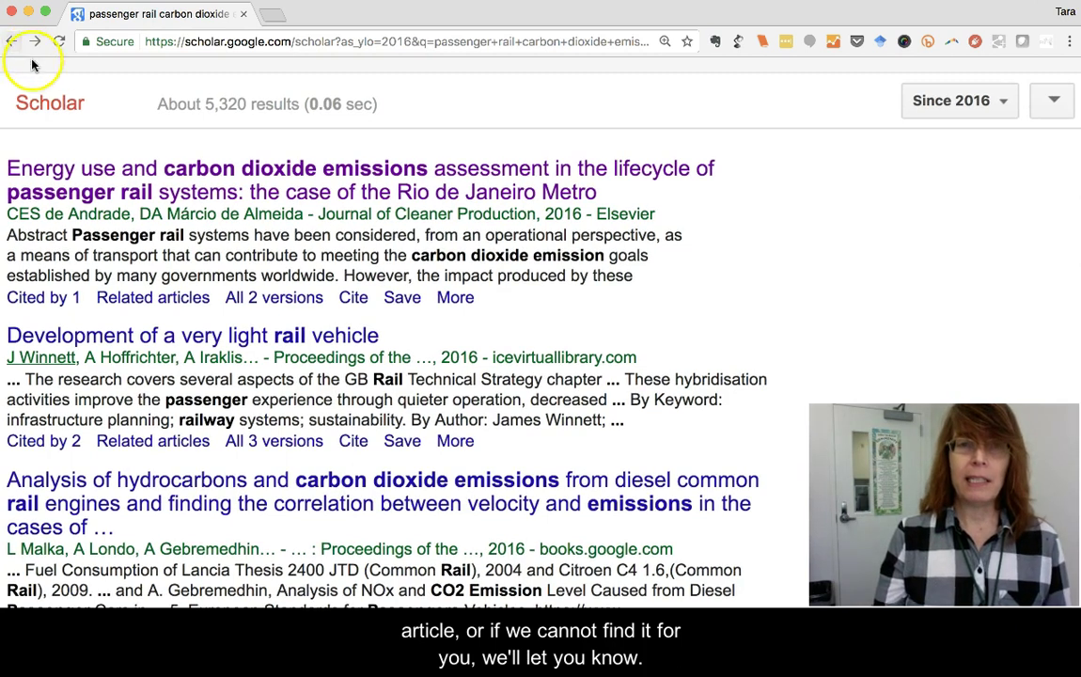
{"action": "left_click", "coordinate": [457, 442]}
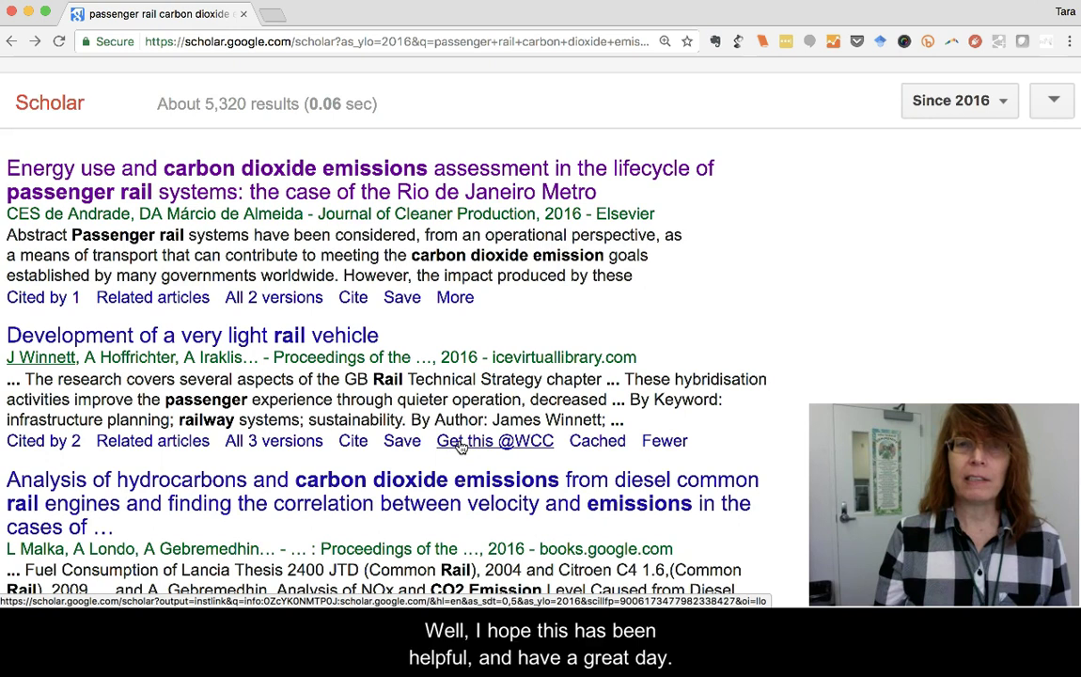
{"action": "left_click", "coordinate": [460, 445]}
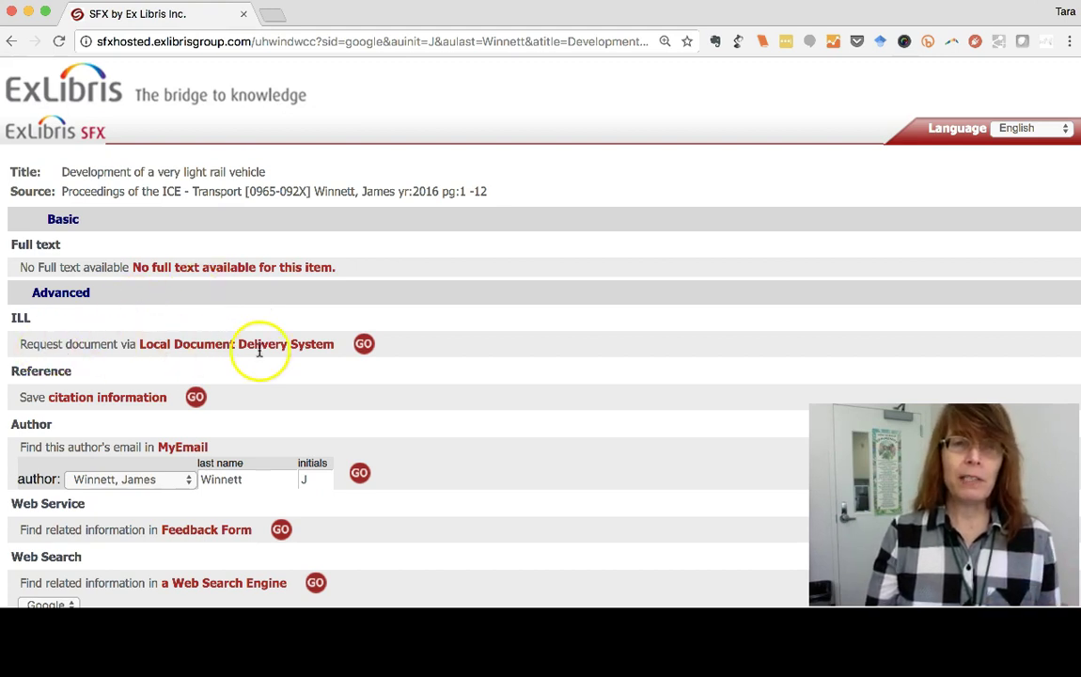
Open the Local Document Delivery System request form and start on the Your Name field.
{"action": "left_click", "coordinate": [364, 345]}
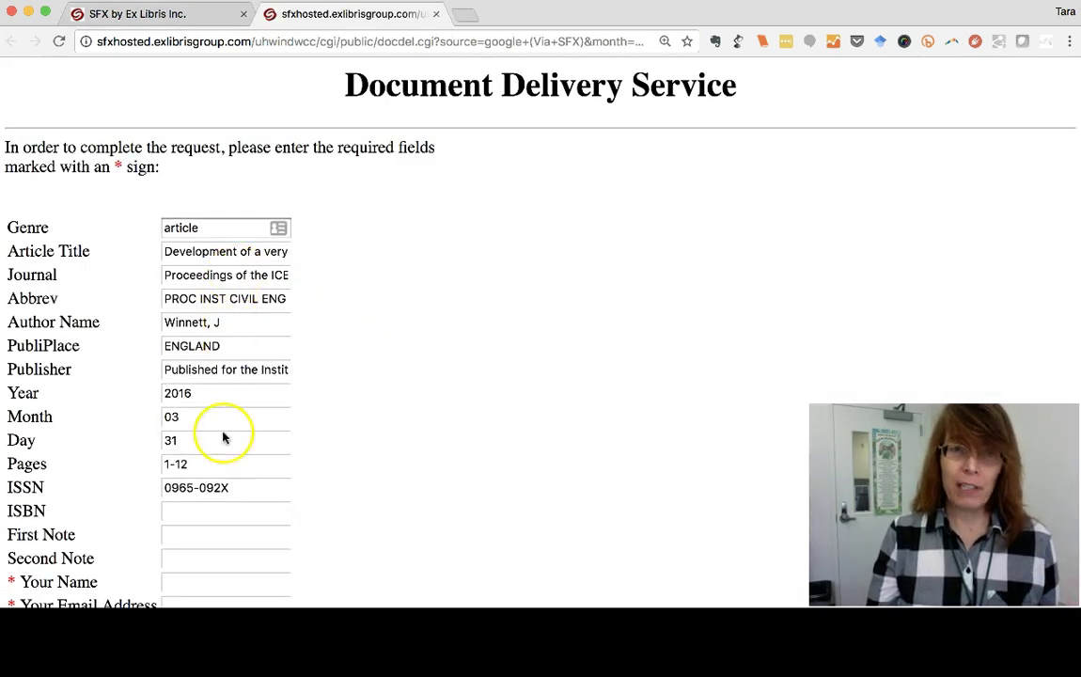
{"action": "scroll", "coordinate": [133, 345], "scroll_direction": "down", "scroll_amount": 2}
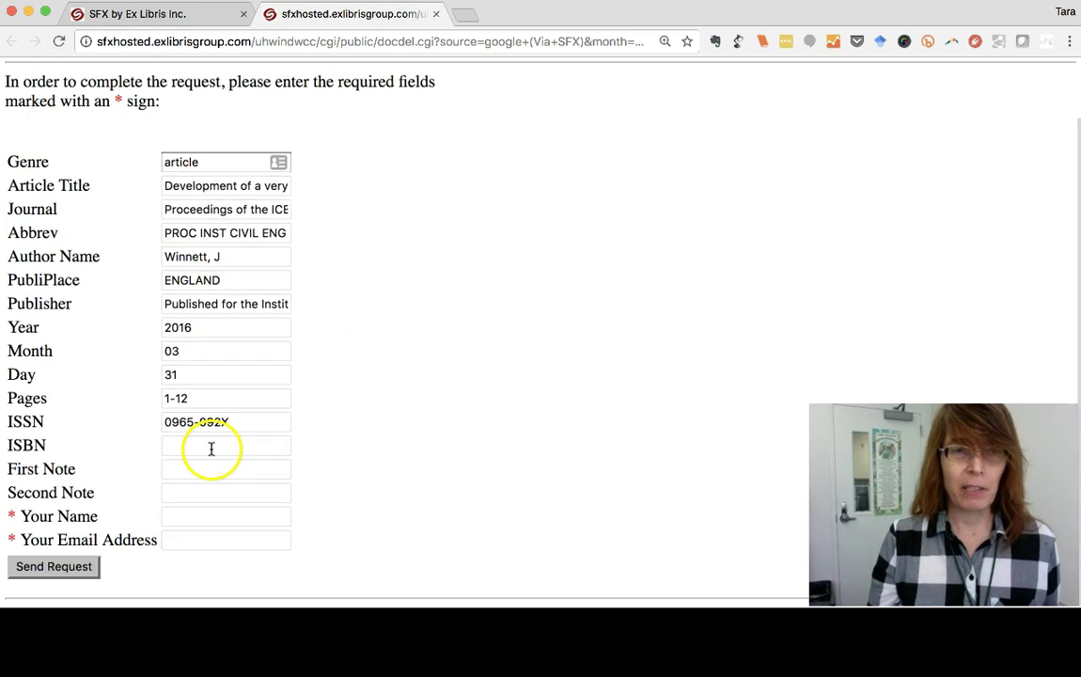
{"action": "left_click", "coordinate": [186, 514]}
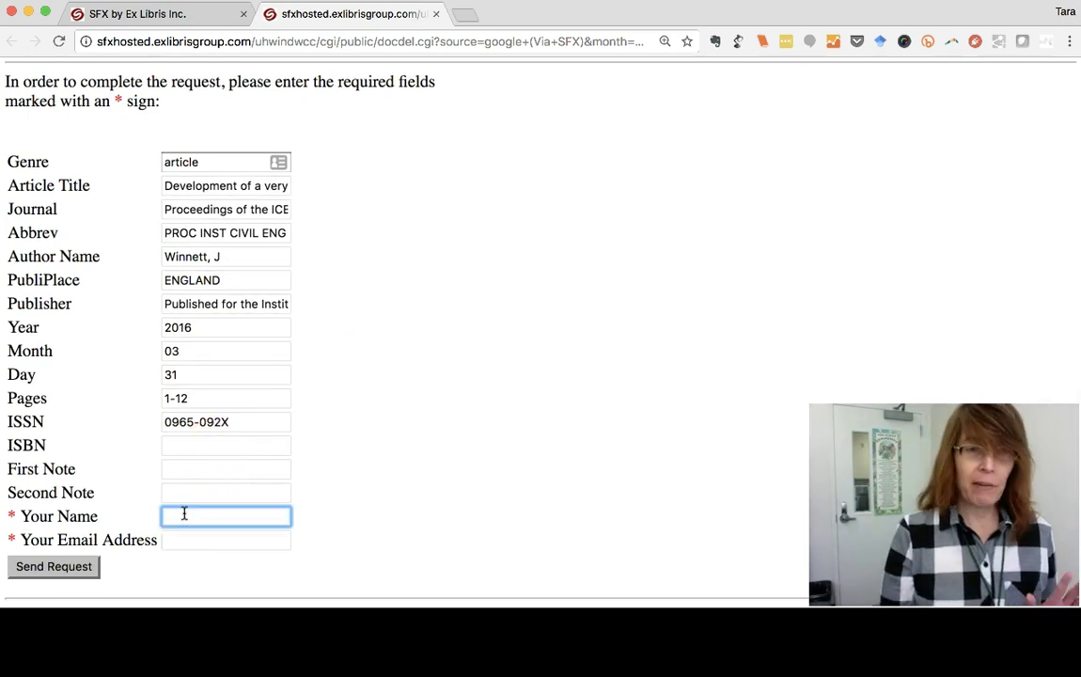